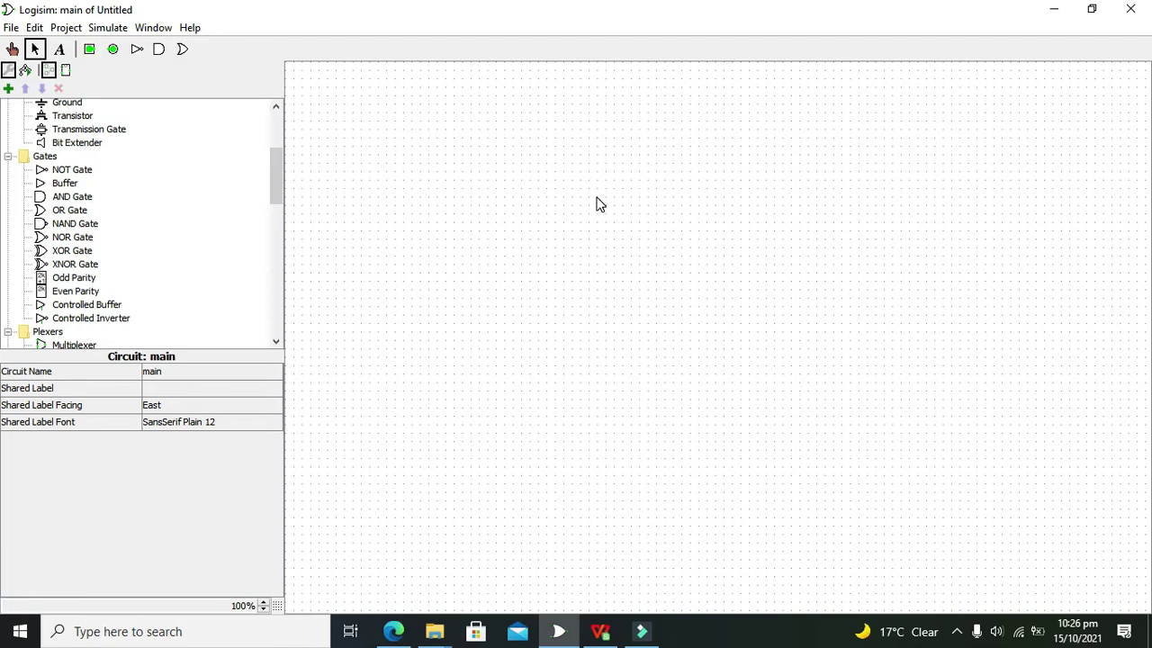
Drop two five-input XOR gates from the Gates folder, the second below and right of the first.
{"action": "mouse_move", "coordinate": [595, 197]}
{"action": "left_mouse_down"}
{"action": "mouse_move", "coordinate": [609, 226]}
{"action": "mouse_move", "coordinate": [609, 319]}
{"action": "mouse_move", "coordinate": [591, 288]}
{"action": "mouse_move", "coordinate": [596, 180]}
{"action": "left_mouse_up"}
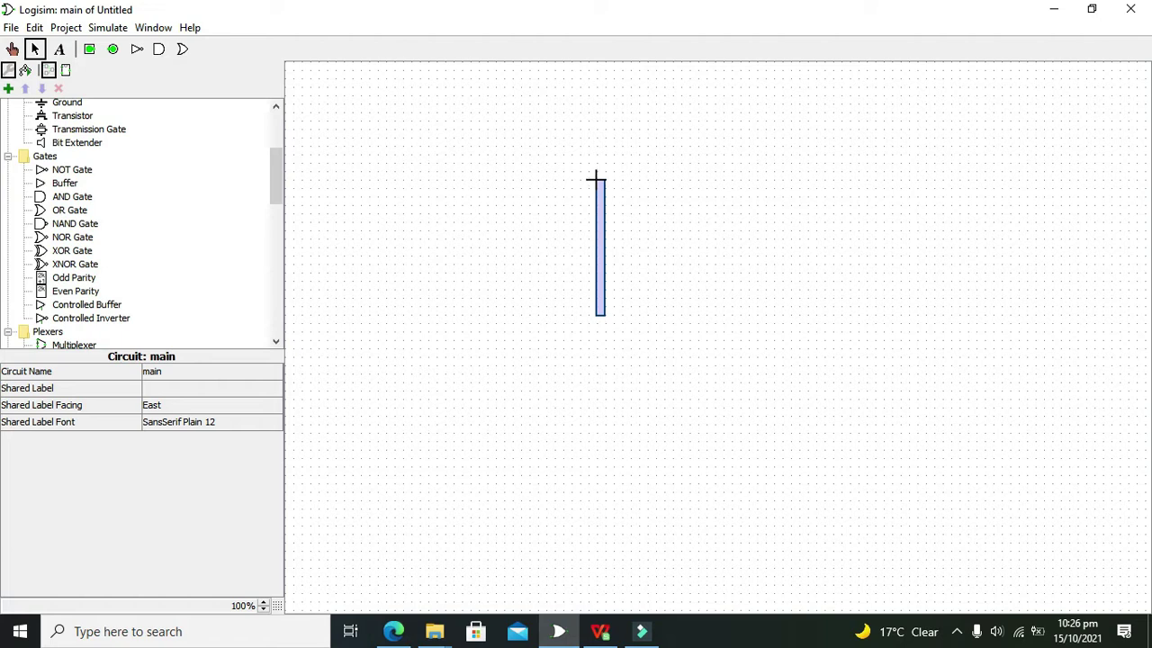
{"action": "left_click_drag", "start_coordinate": [596, 178], "coordinate": [596, 181]}
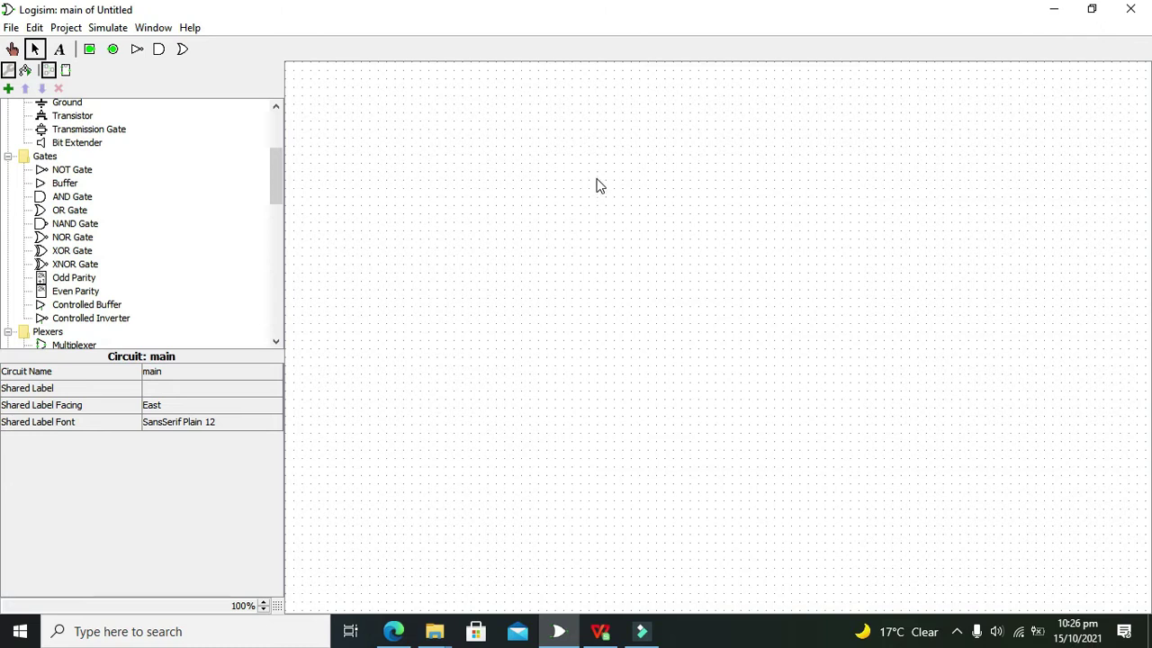
{"action": "left_click_drag", "start_coordinate": [596, 182], "coordinate": [607, 284]}
{"action": "left_click_drag", "start_coordinate": [606, 282], "coordinate": [608, 286]}
{"action": "left_click_drag", "start_coordinate": [64, 255], "coordinate": [795, 334]}
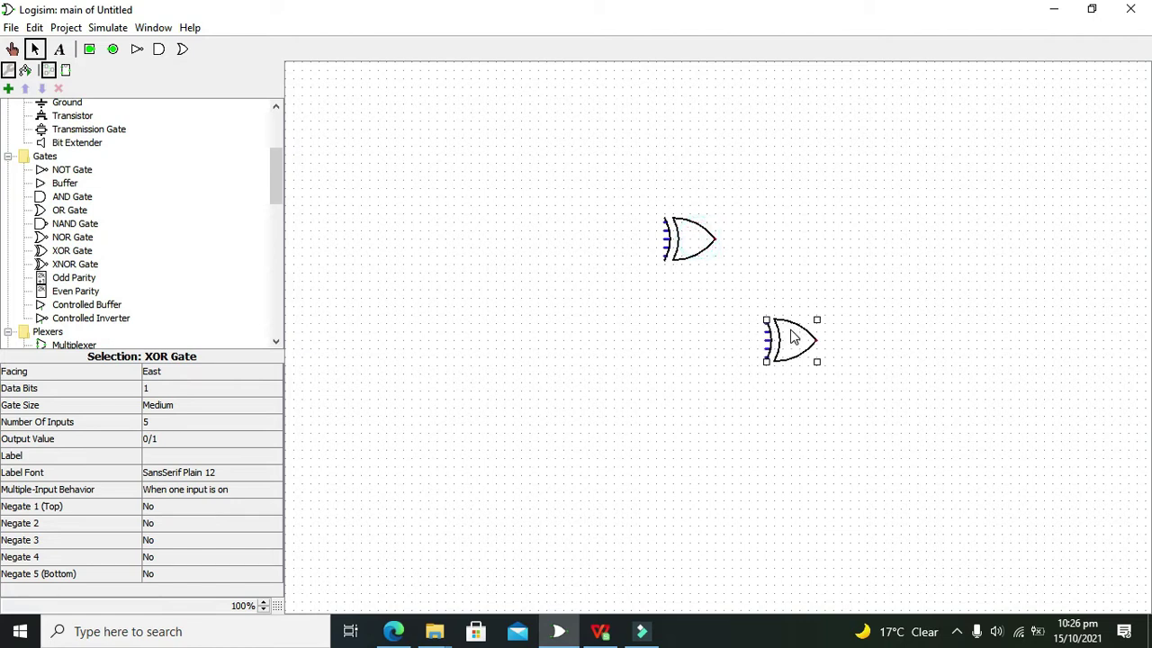
Set the upper XOR gate's Number Of Inputs to 2.
{"action": "left_click", "coordinate": [696, 247]}
{"action": "left_click", "coordinate": [216, 422]}
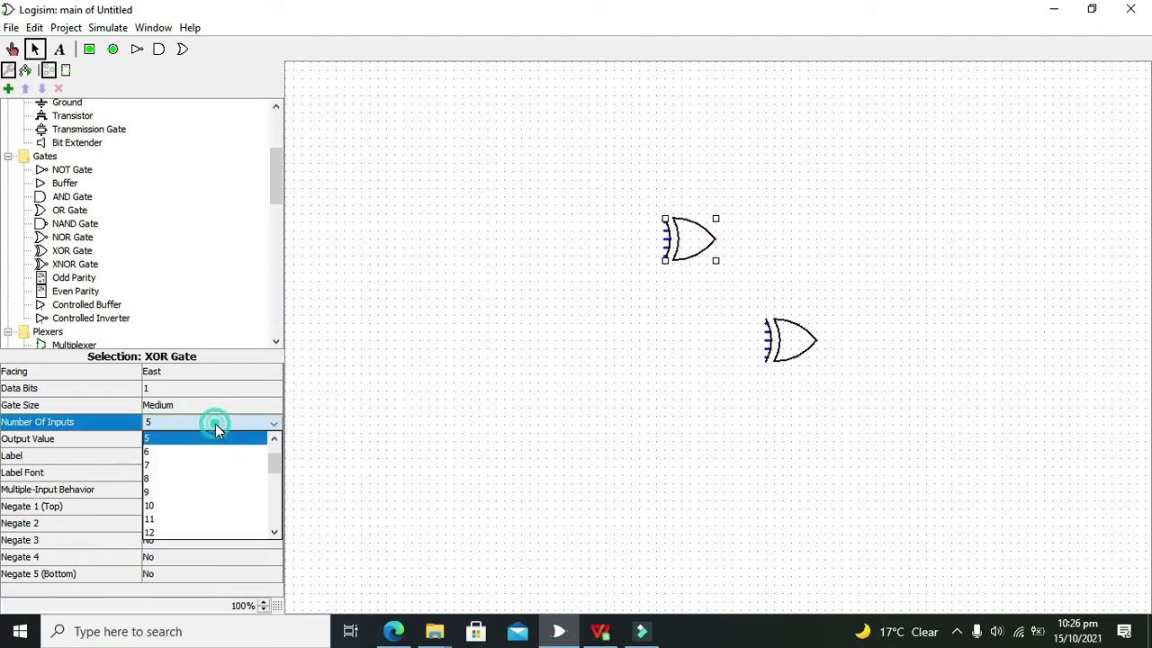
{"action": "left_click", "coordinate": [275, 438]}
{"action": "left_click", "coordinate": [275, 438]}
{"action": "left_click", "coordinate": [275, 439]}
{"action": "left_click", "coordinate": [241, 439]}
{"action": "left_click", "coordinate": [663, 331]}
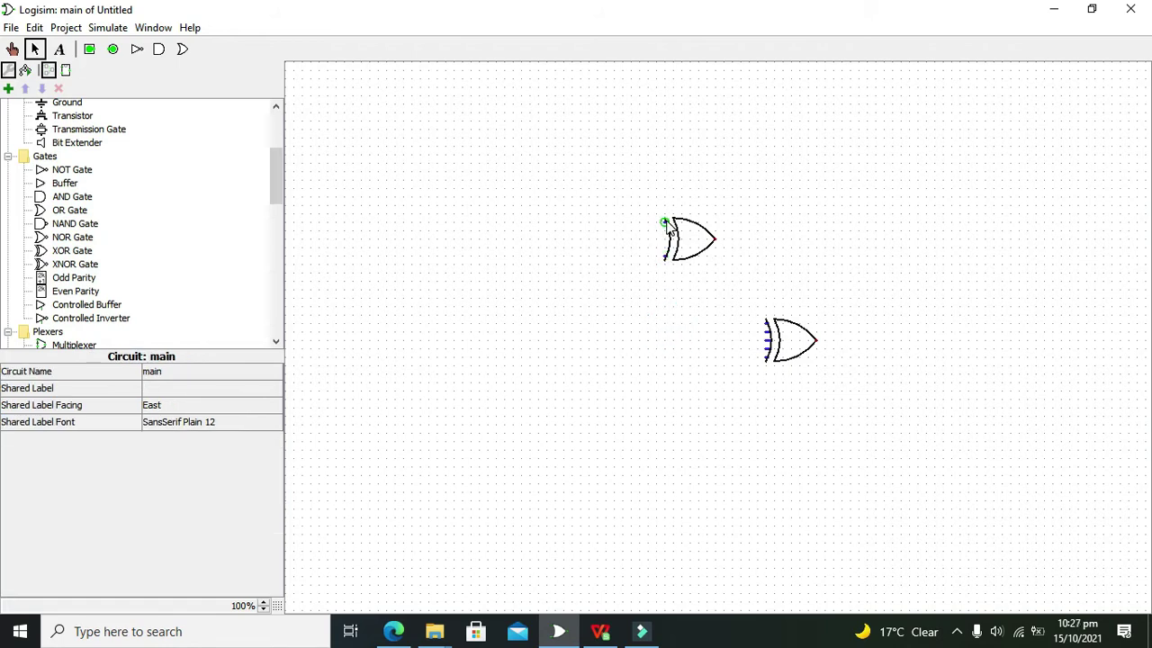
Set the lower XOR gate's Number Of Inputs to 2.
{"action": "left_click", "coordinate": [789, 351]}
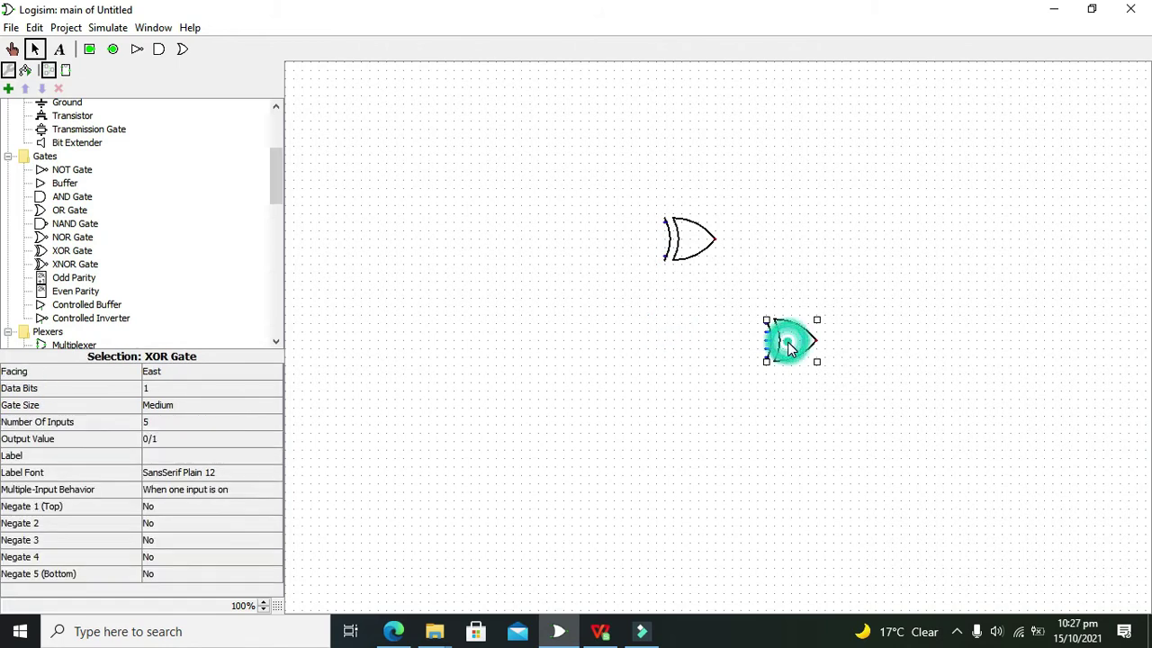
{"action": "left_click", "coordinate": [207, 425]}
{"action": "left_click", "coordinate": [274, 439]}
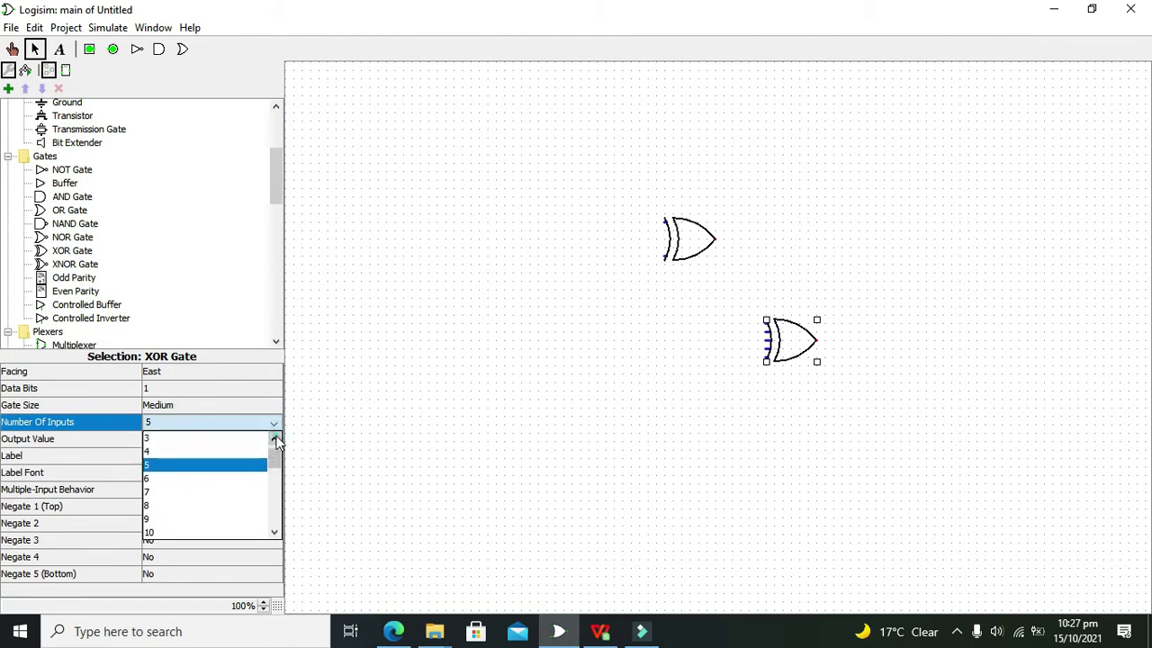
{"action": "left_click", "coordinate": [275, 439]}
{"action": "left_click", "coordinate": [274, 439]}
{"action": "left_click", "coordinate": [210, 440]}
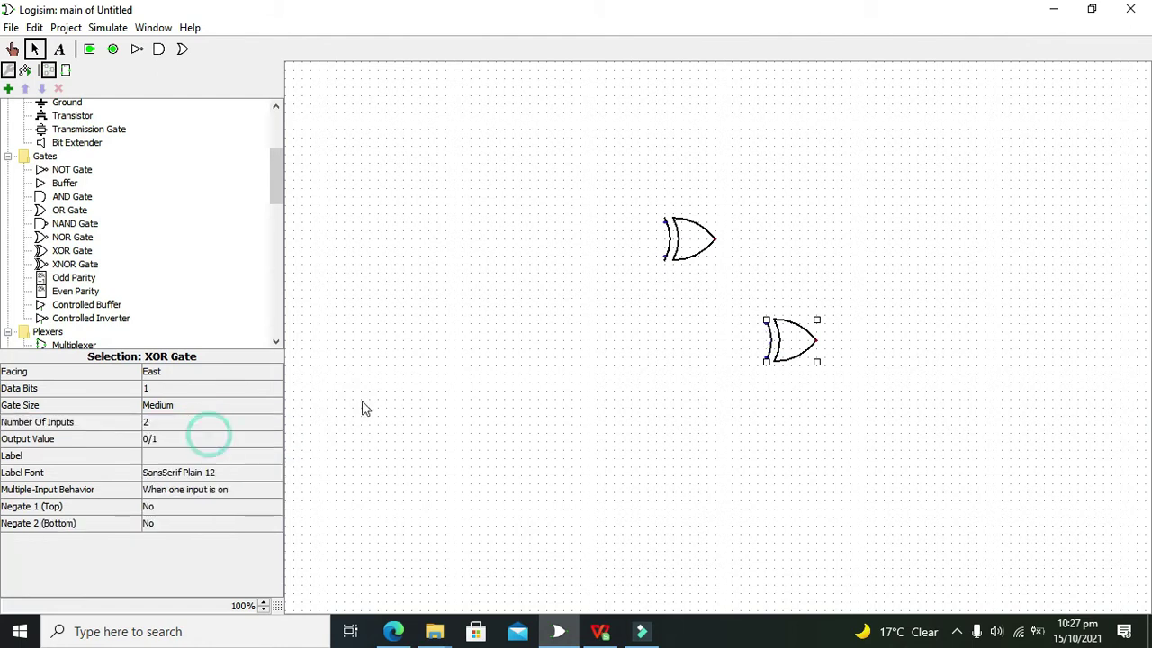
{"action": "left_click", "coordinate": [723, 327]}
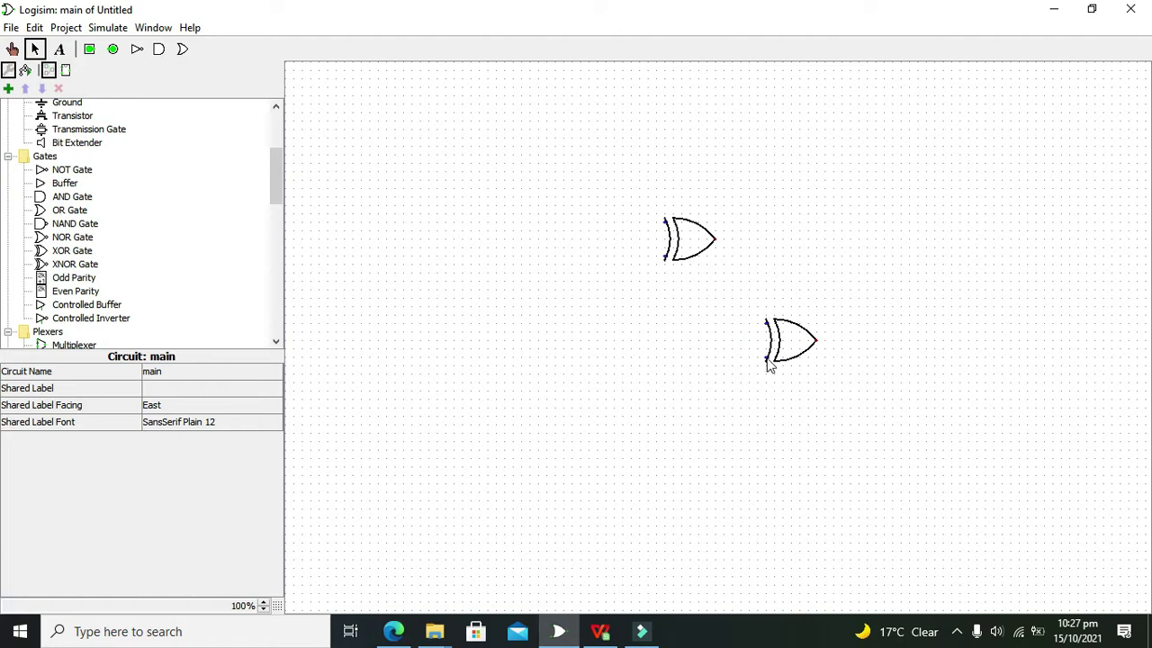
Shift the lower gate slightly right and wire the upper gate's output to its top input.
{"action": "left_click_drag", "start_coordinate": [769, 364], "coordinate": [795, 364]}
{"action": "left_click", "coordinate": [768, 350]}
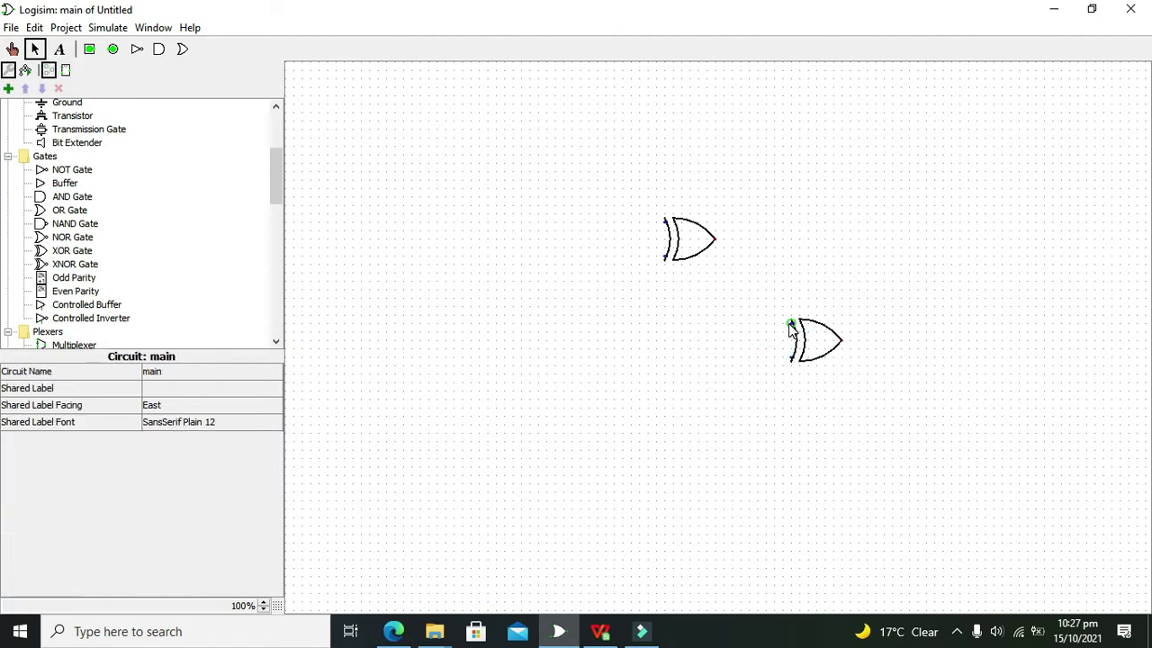
{"action": "left_click_drag", "start_coordinate": [789, 324], "coordinate": [716, 239]}
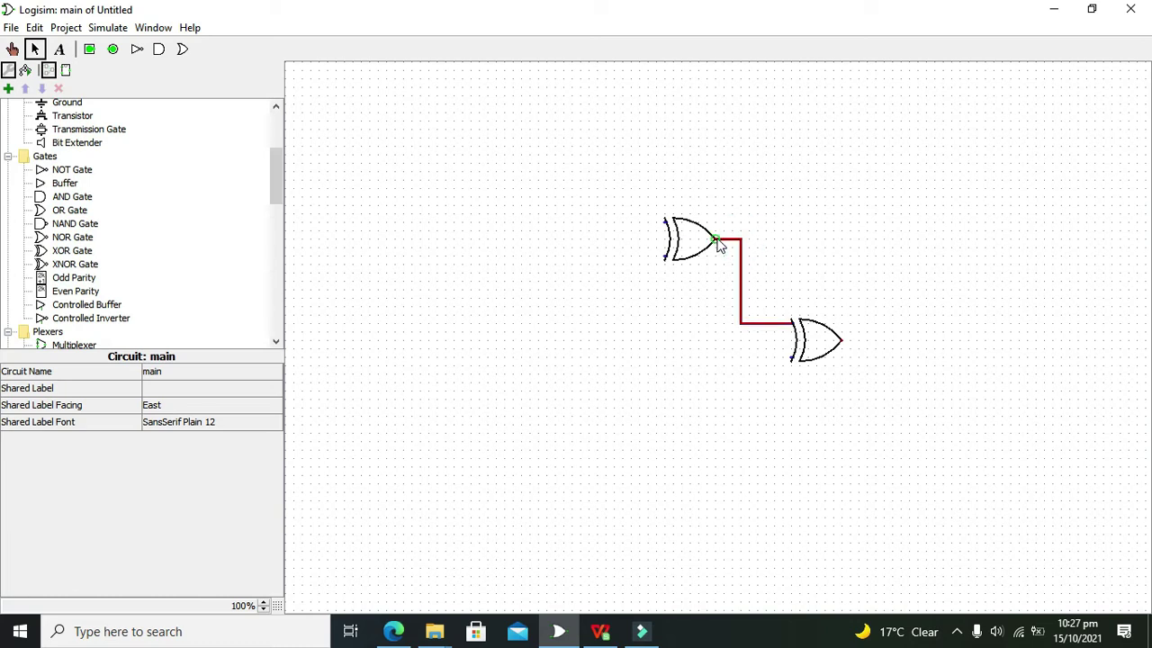
{"action": "left_click", "coordinate": [717, 283]}
Place three input pins stacked vertically to the left of the XOR gates.
{"action": "left_click", "coordinate": [89, 49]}
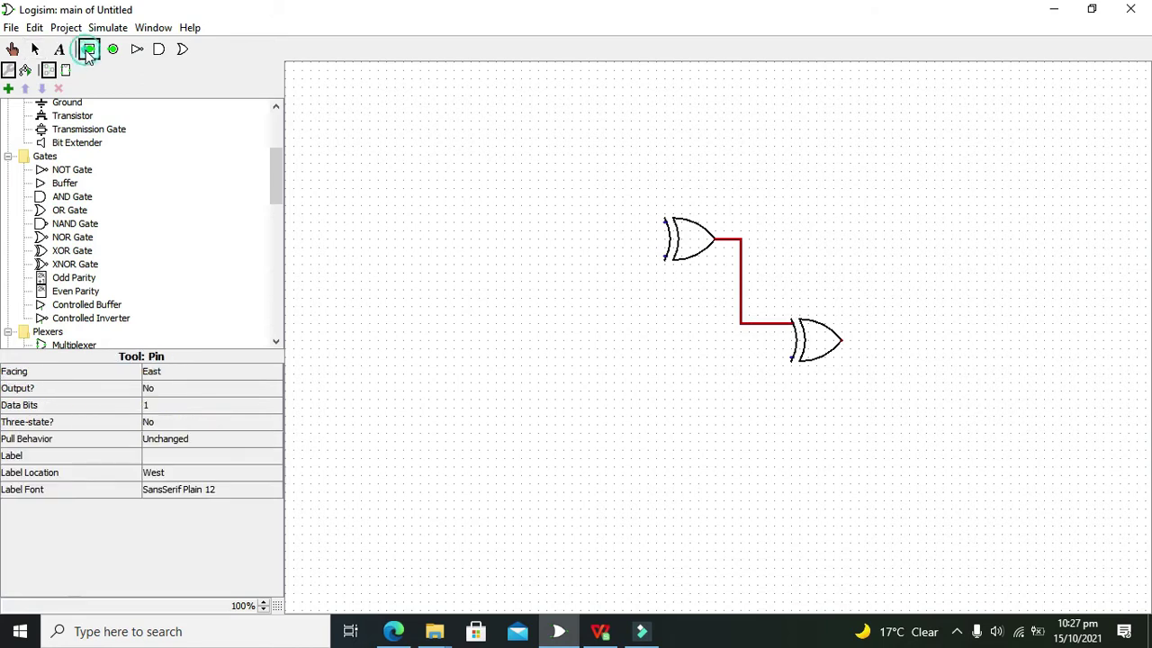
{"action": "left_click", "coordinate": [441, 231]}
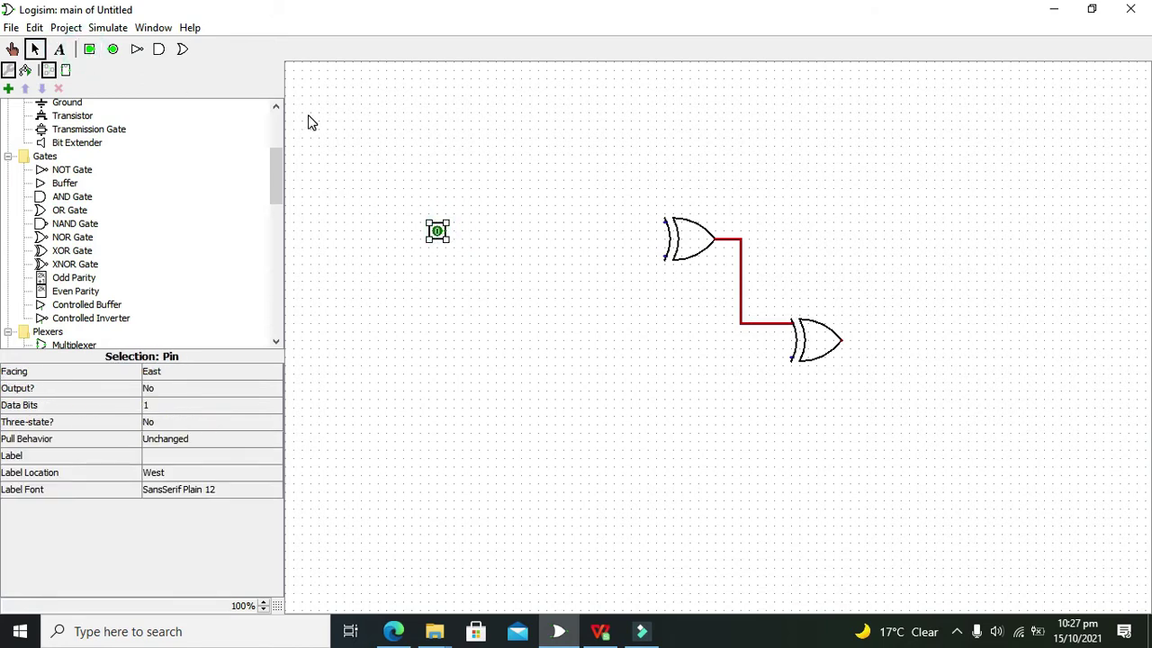
{"action": "left_click", "coordinate": [444, 237]}
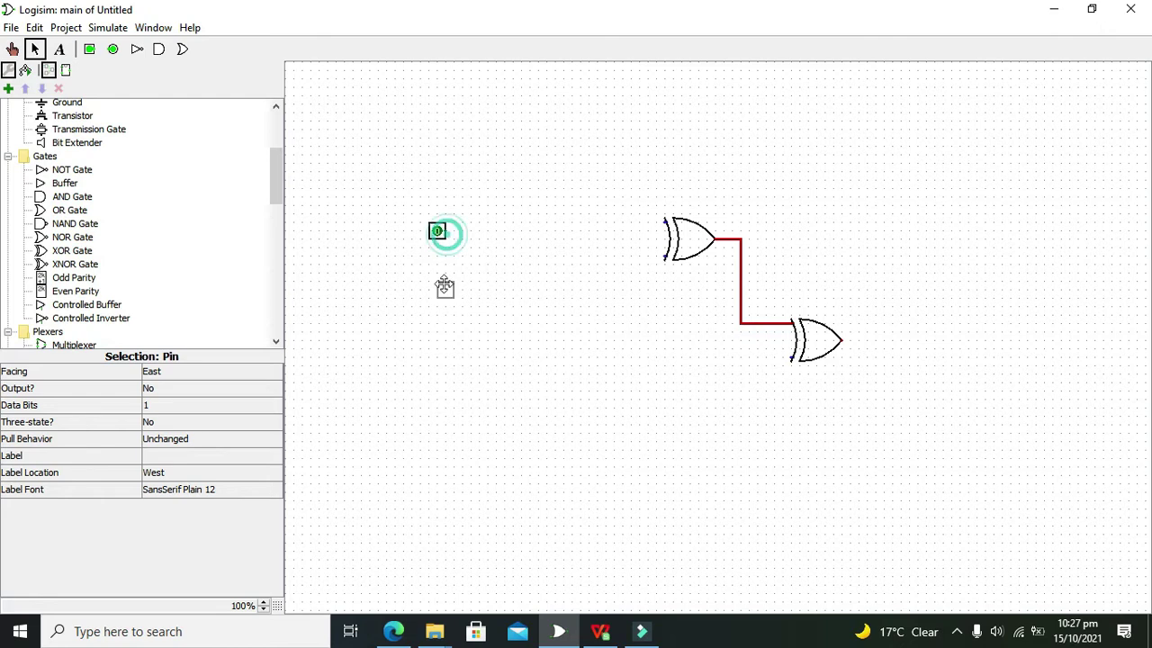
{"action": "left_click", "coordinate": [437, 296]}
{"action": "left_click", "coordinate": [504, 299]}
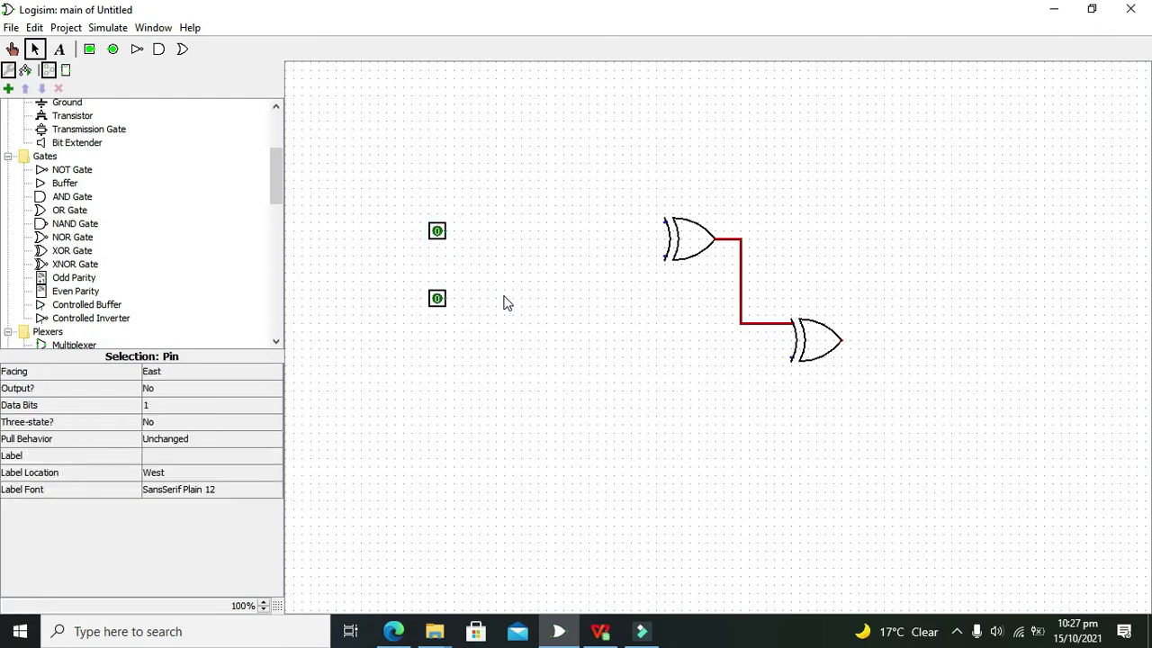
{"action": "left_click", "coordinate": [449, 236]}
{"action": "left_click", "coordinate": [440, 361]}
{"action": "left_click", "coordinate": [527, 365]}
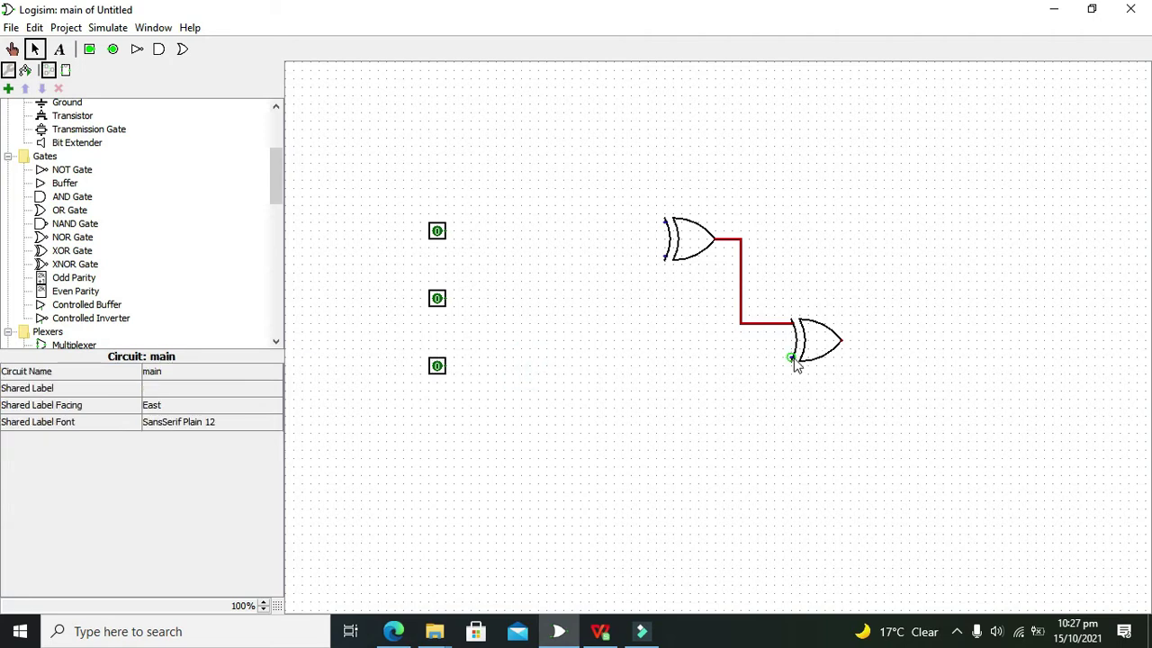
Wire the third pin to the lower gate and the first two pins into the upper gate.
{"action": "left_click_drag", "start_coordinate": [790, 361], "coordinate": [446, 366]}
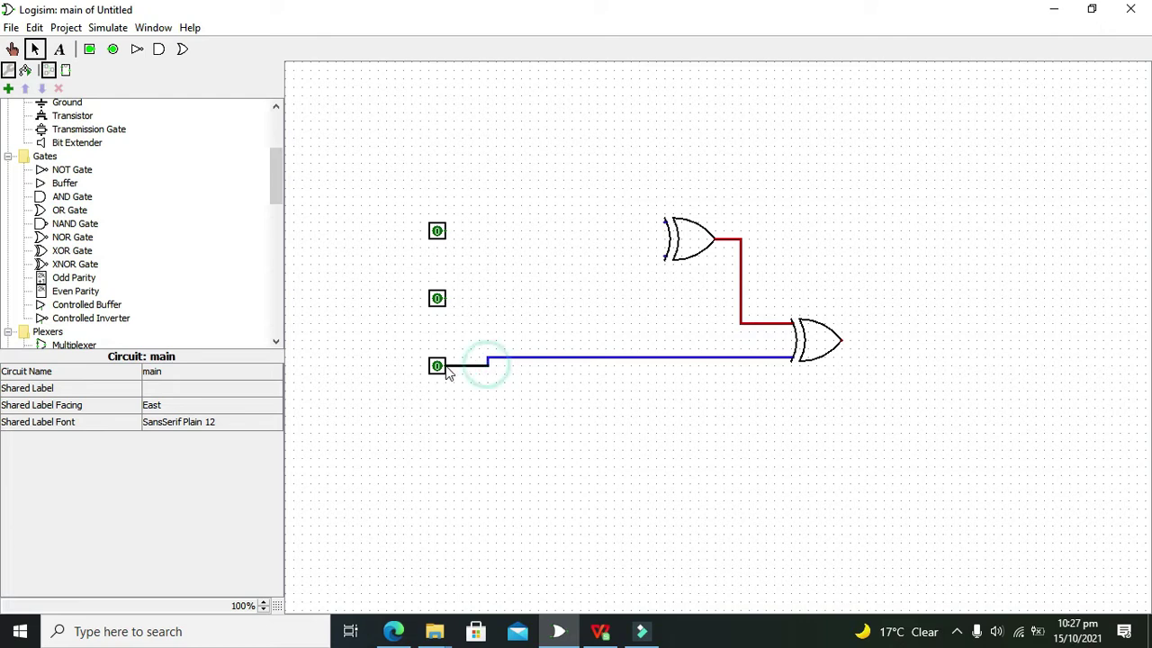
{"action": "left_click_drag", "start_coordinate": [446, 299], "coordinate": [446, 231]}
{"action": "left_click", "coordinate": [508, 255]}
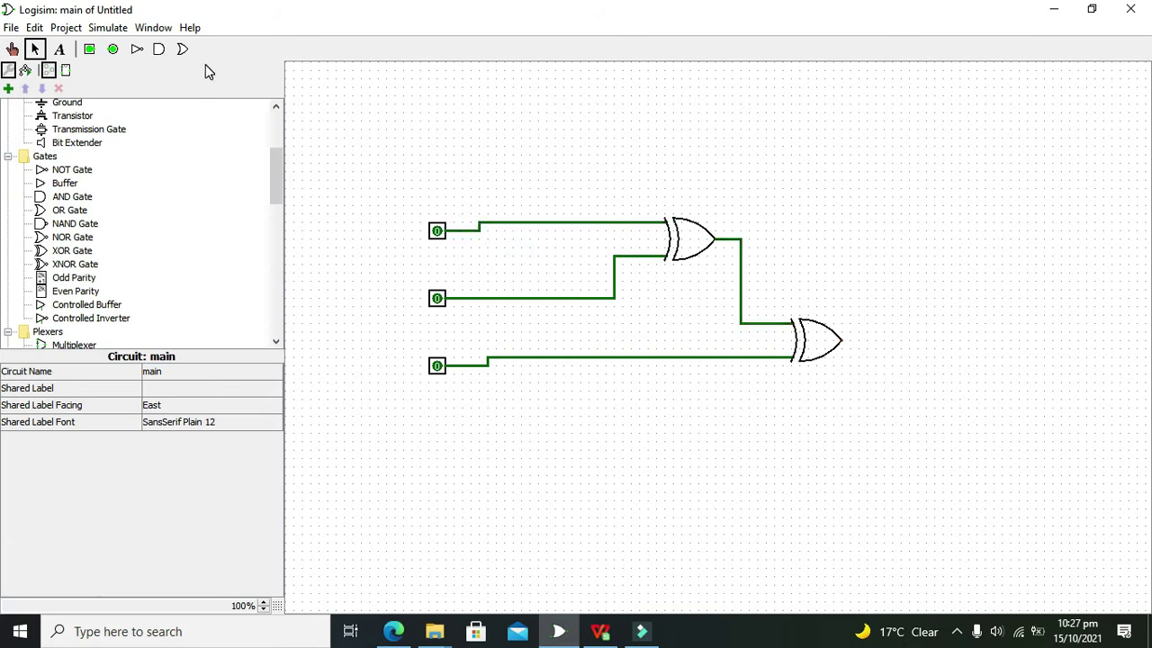
Add an output pin right of the lower XOR gate, wired to its output.
{"action": "left_click", "coordinate": [111, 49]}
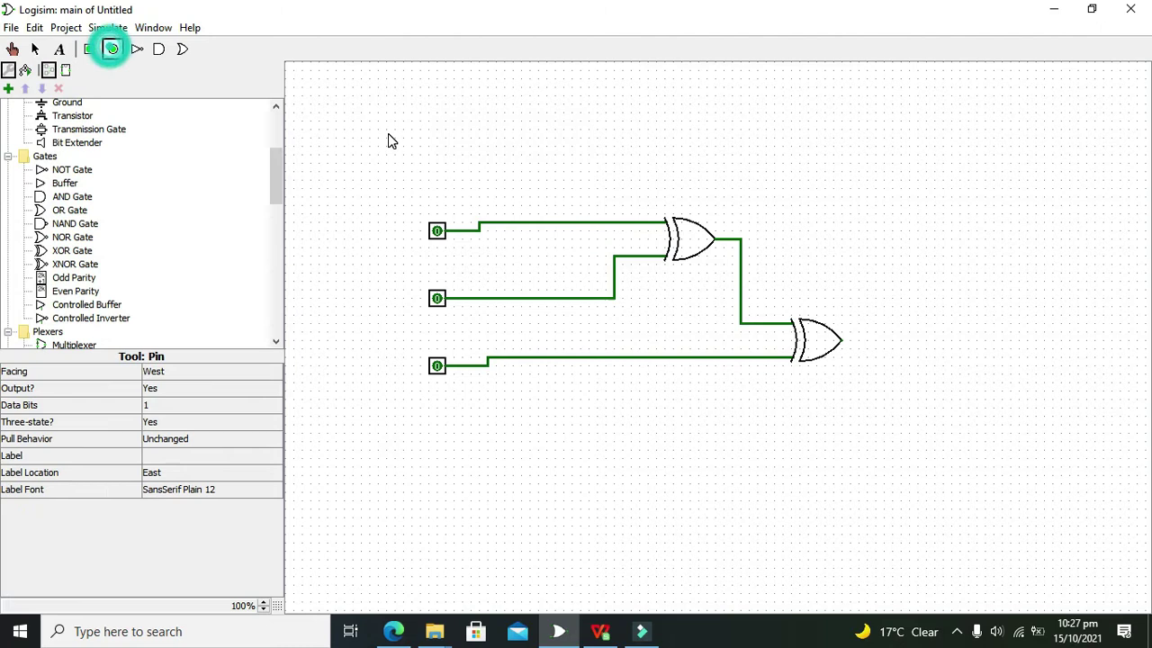
{"action": "left_click", "coordinate": [880, 342]}
{"action": "left_click_drag", "start_coordinate": [874, 342], "coordinate": [840, 341]}
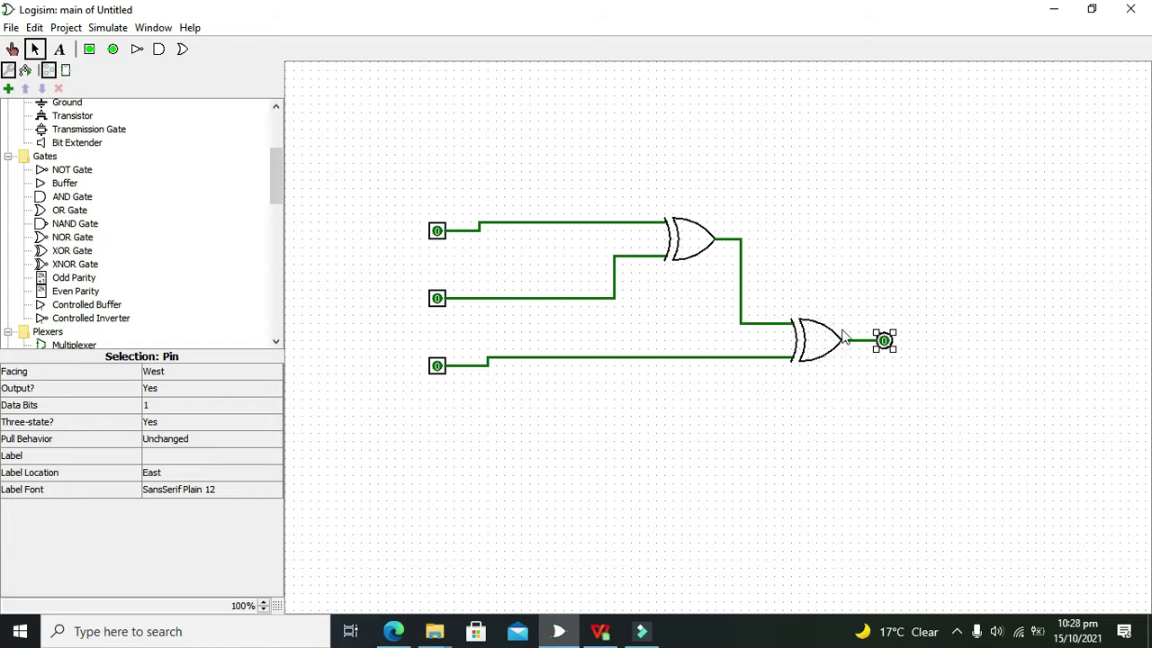
{"action": "left_click", "coordinate": [842, 314]}
{"action": "left_click_drag", "start_coordinate": [887, 344], "coordinate": [945, 344]}
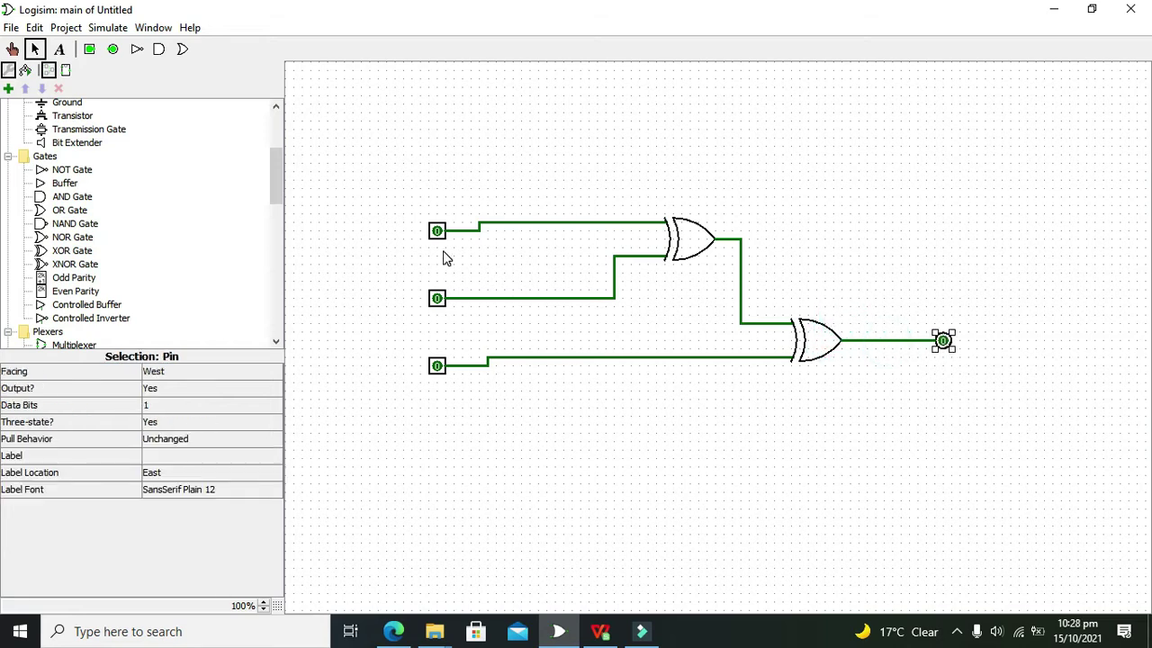
{"action": "left_click", "coordinate": [12, 49]}
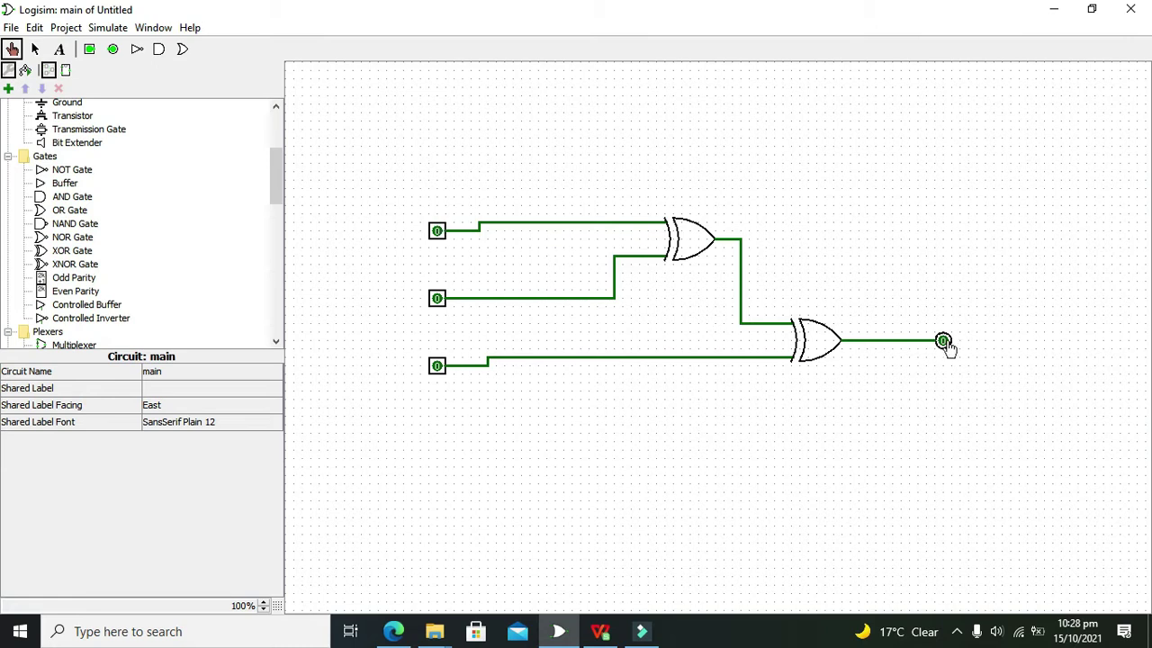
Toggle the top, middle and bottom input pins to 1 one after another.
{"action": "left_click", "coordinate": [437, 233]}
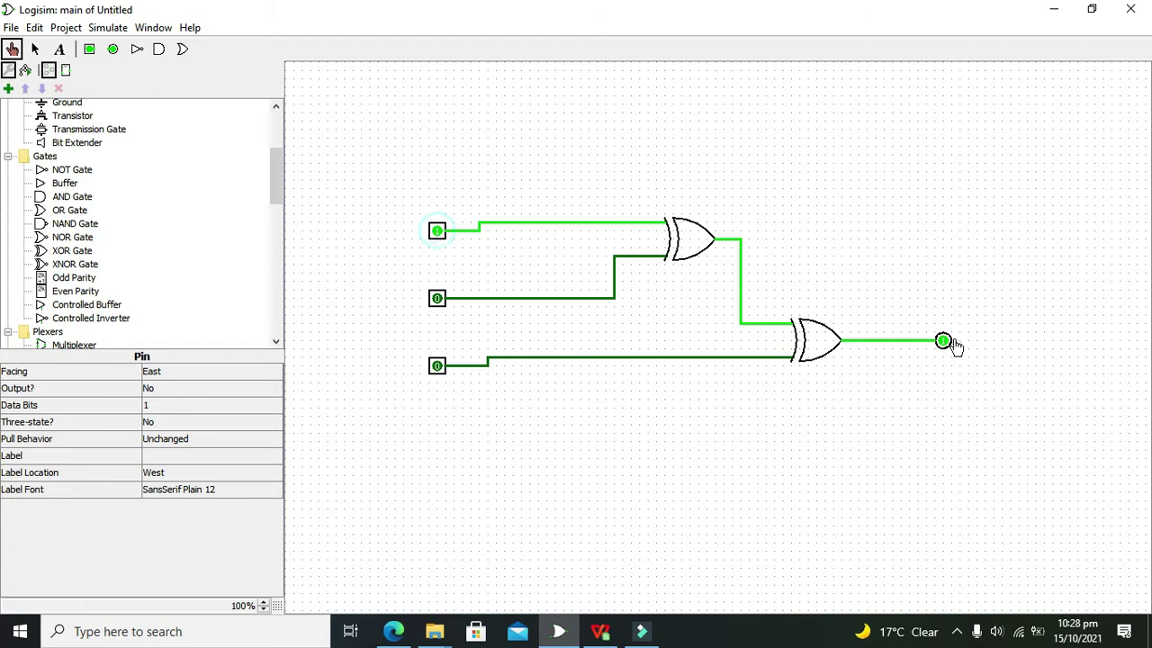
{"action": "left_click", "coordinate": [437, 299]}
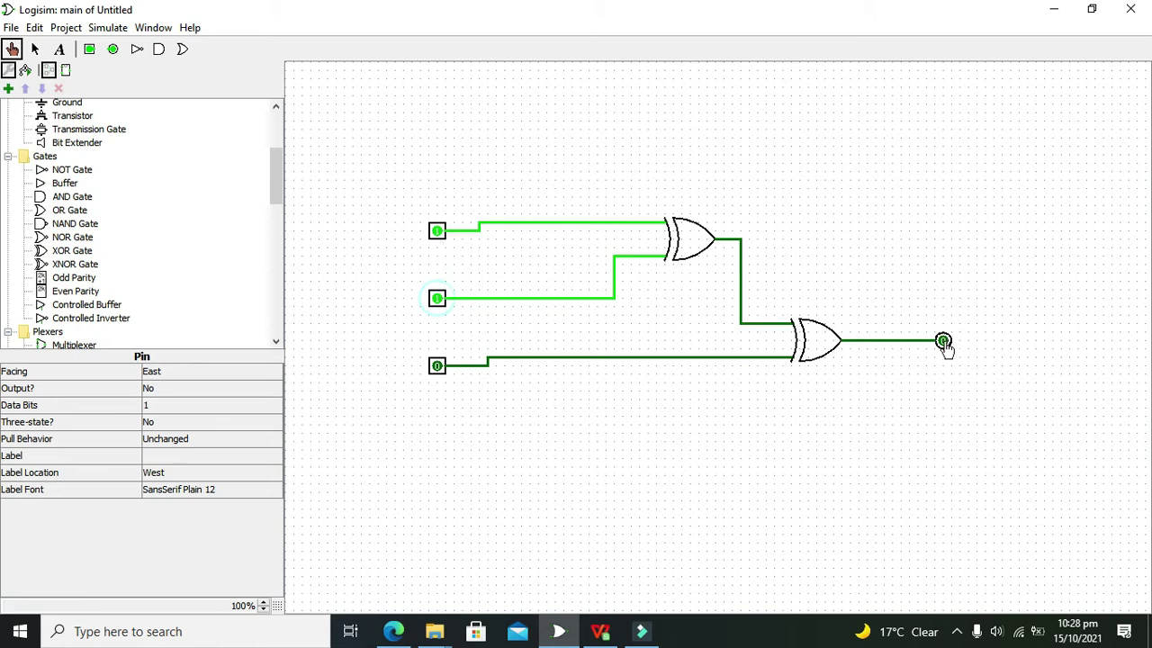
{"action": "left_click", "coordinate": [436, 365]}
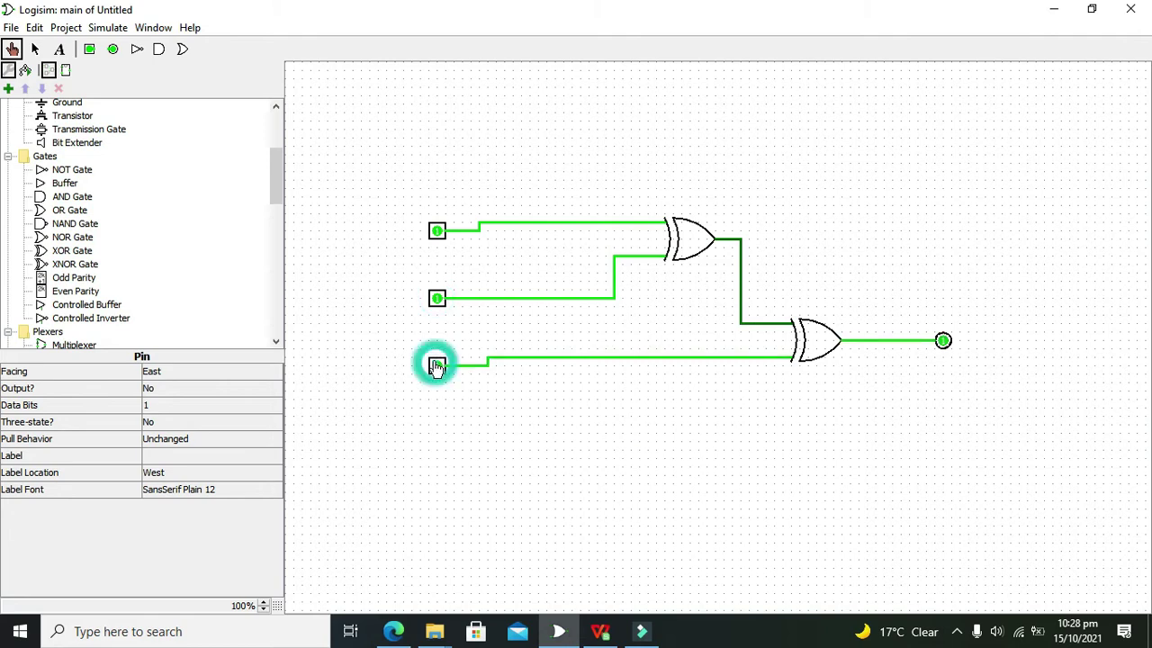